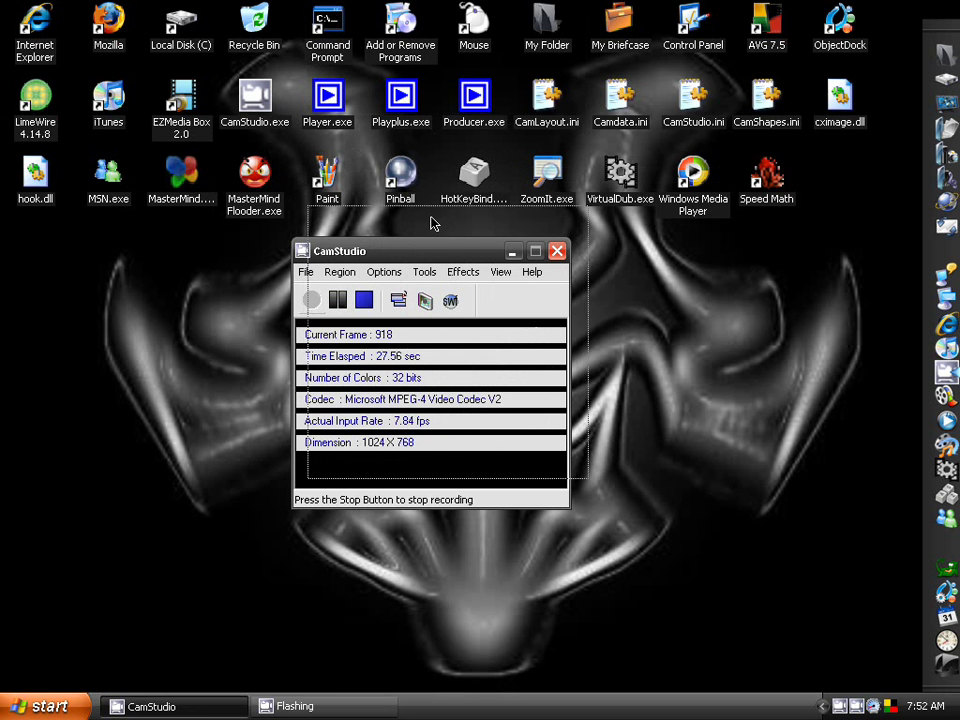
pyautogui.moveTo(417, 251); pyautogui.dragTo(437, 208)
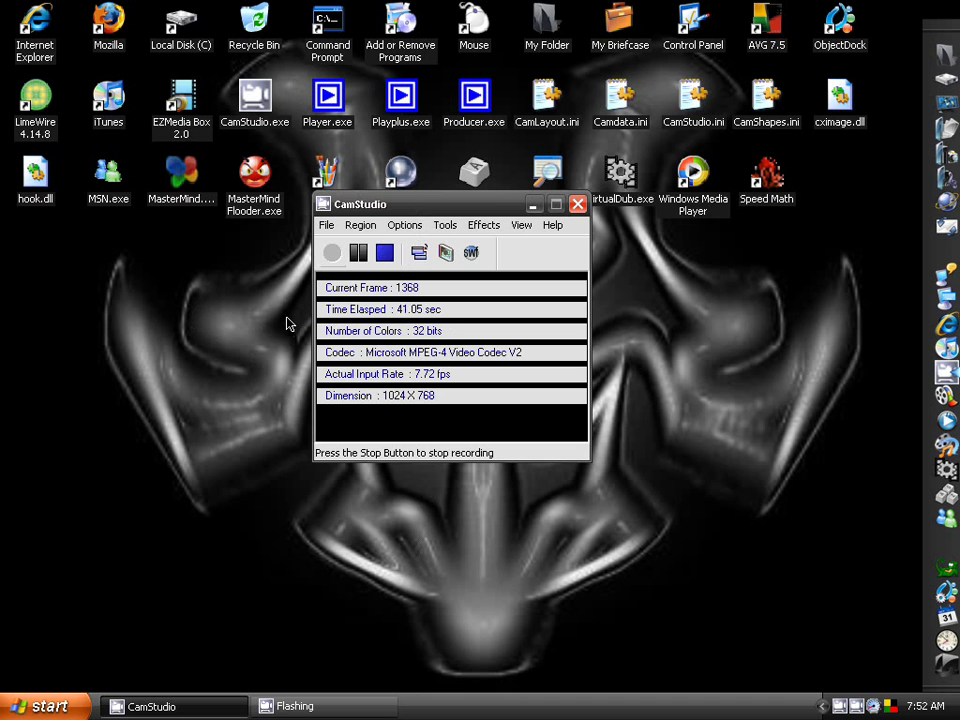
pyautogui.moveTo(488, 212); pyautogui.dragTo(460, 226)
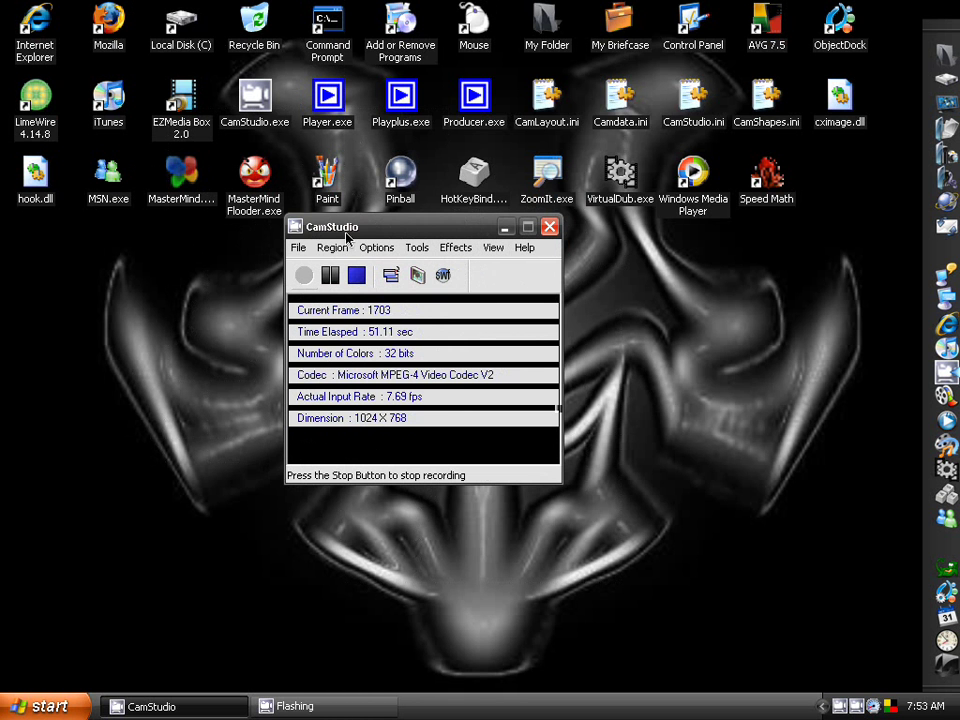
pyautogui.moveTo(348, 236)
pyautogui.mouseDown()
pyautogui.moveTo(406, 229)
pyautogui.moveTo(341, 224)
pyautogui.moveTo(361, 237)
pyautogui.mouseUp()
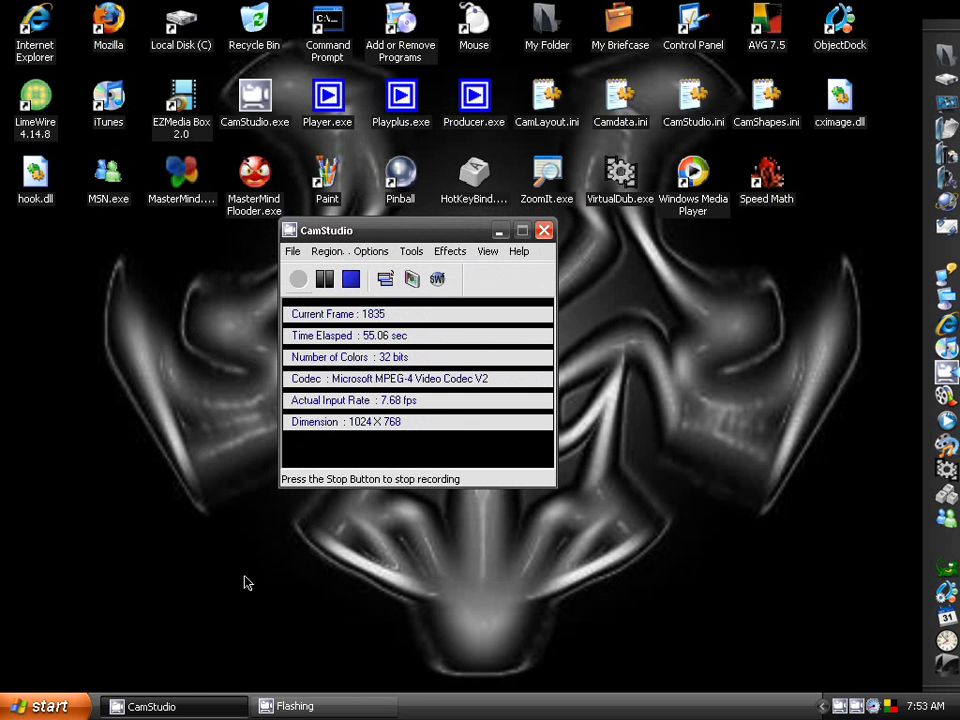
# Step: Launch the Registry Editor by running regedit and move its window so the key tree is in view
pyautogui.click(78, 705)
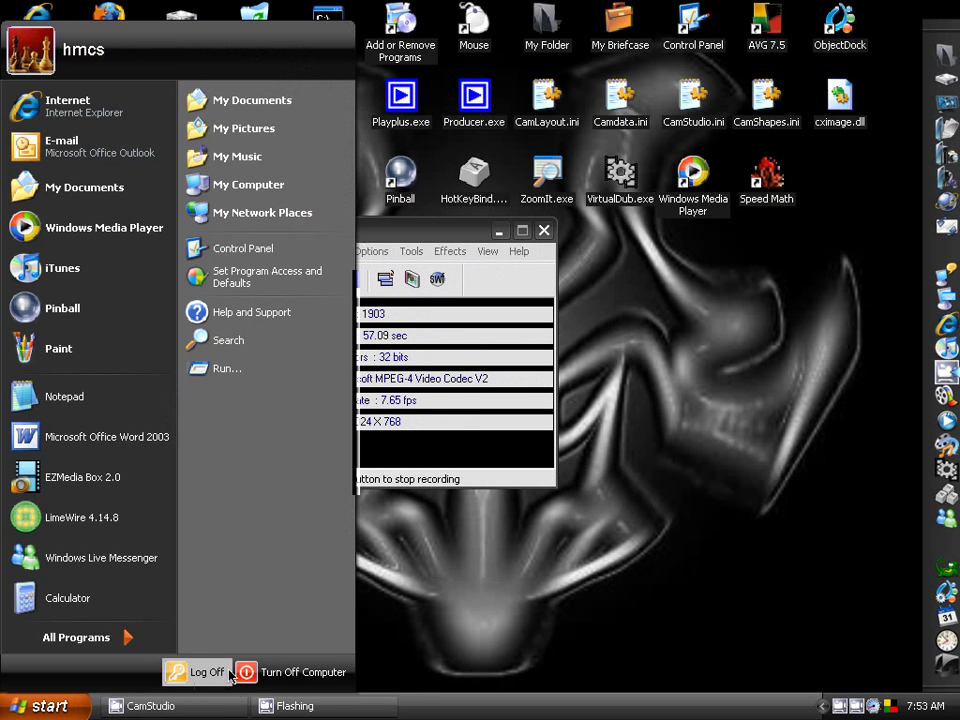
pyautogui.click(255, 377)
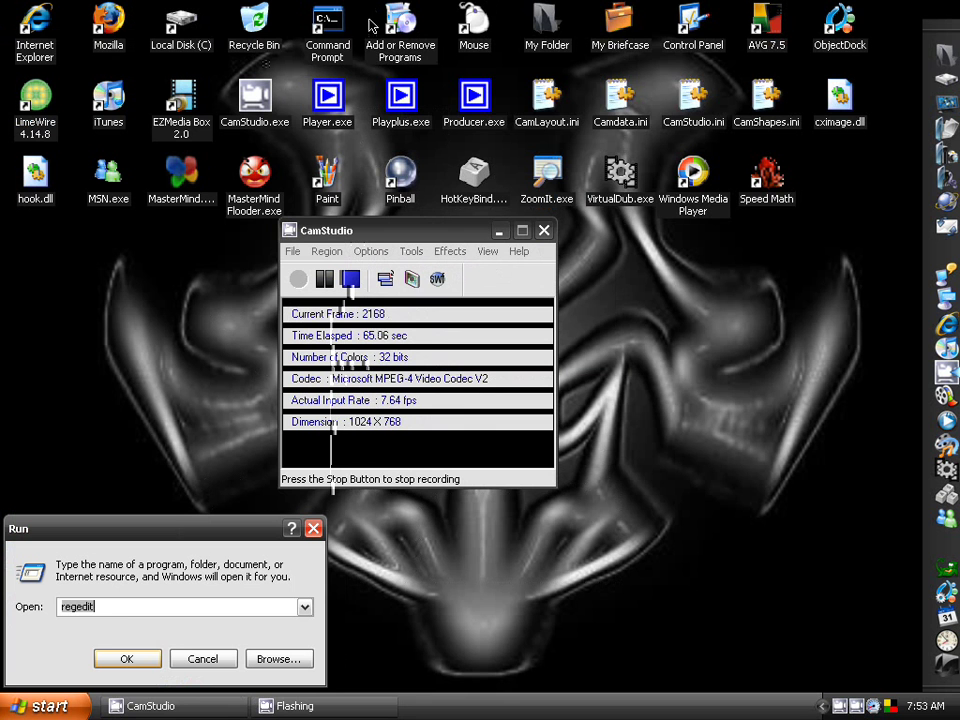
pyautogui.click(127, 660)
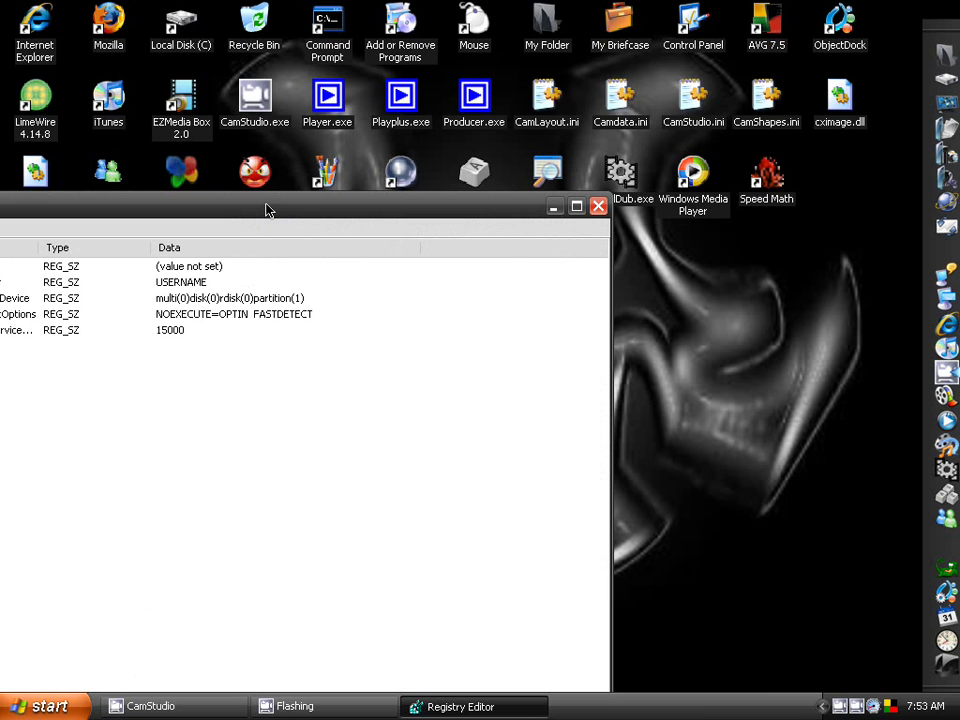
pyautogui.moveTo(266, 210); pyautogui.dragTo(657, 128)
# Step: Collapse the HKEY_LOCAL_MACHINE key and reposition the Registry Editor window to fit on the screen
pyautogui.scroll(4, 250, 255)
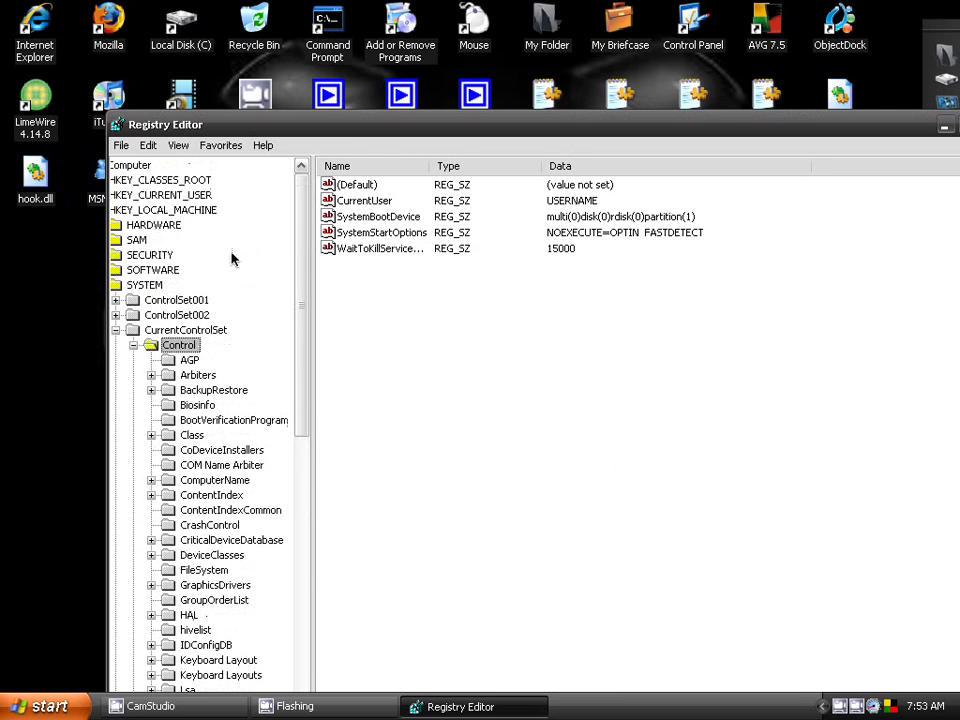
pyautogui.doubleClick(199, 210)
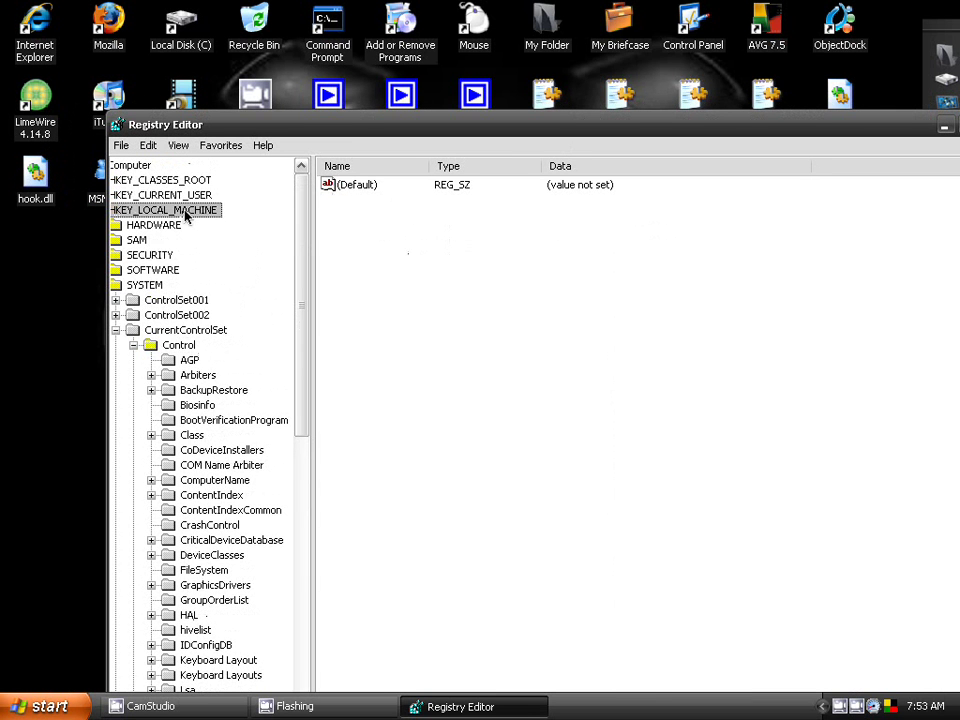
pyautogui.click(178, 145)
pyautogui.click(178, 145)
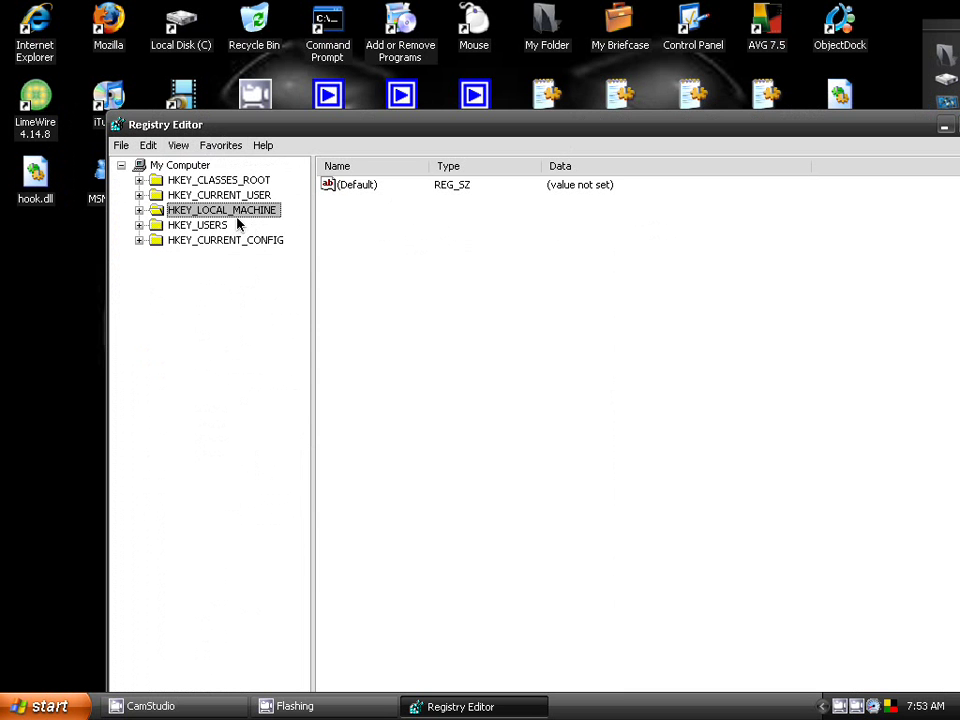
pyautogui.moveTo(656, 130); pyautogui.dragTo(628, 192)
pyautogui.moveTo(660, 265); pyautogui.dragTo(662, 270)
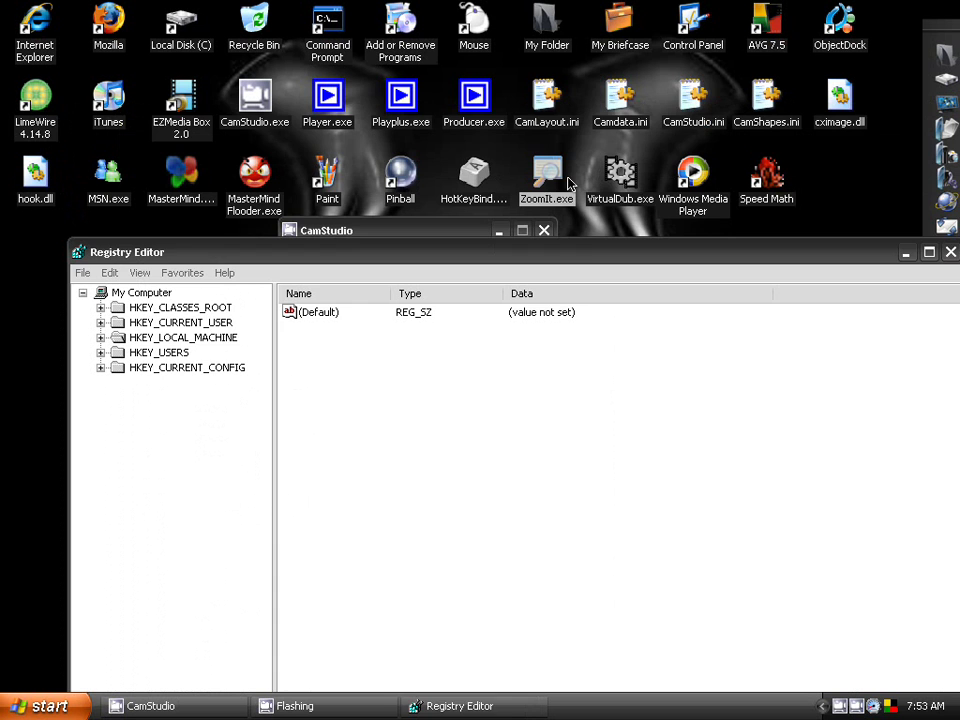
pyautogui.moveTo(586, 150); pyautogui.dragTo(568, 120)
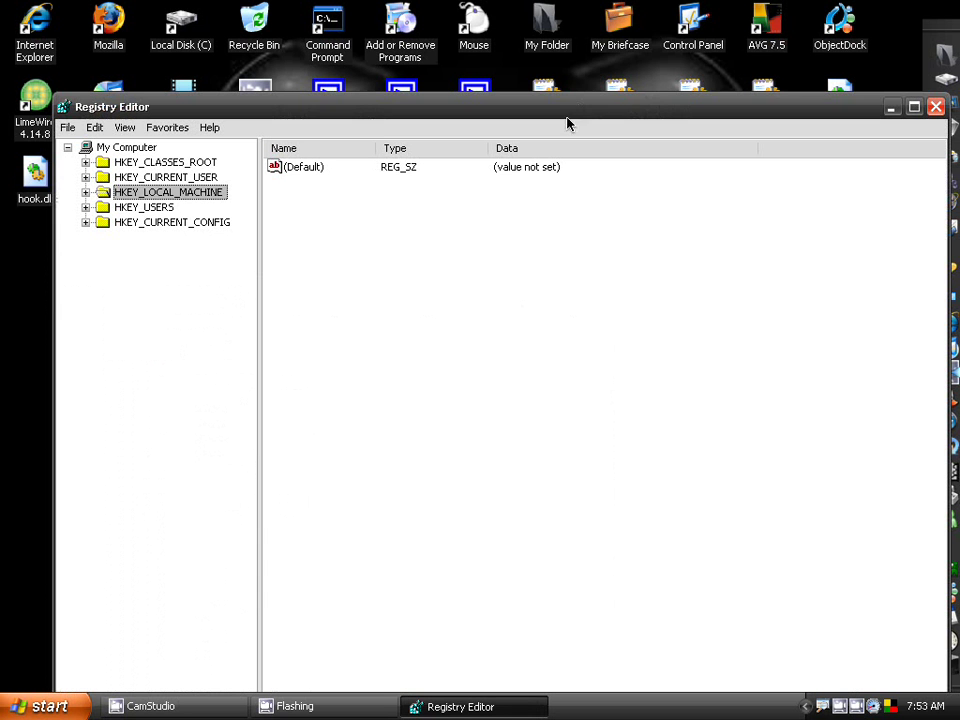
# Step: Expand HKEY_LOCAL_MACHINE and collapse the Control and SYSTEM keys inside it
pyautogui.doubleClick(185, 200)
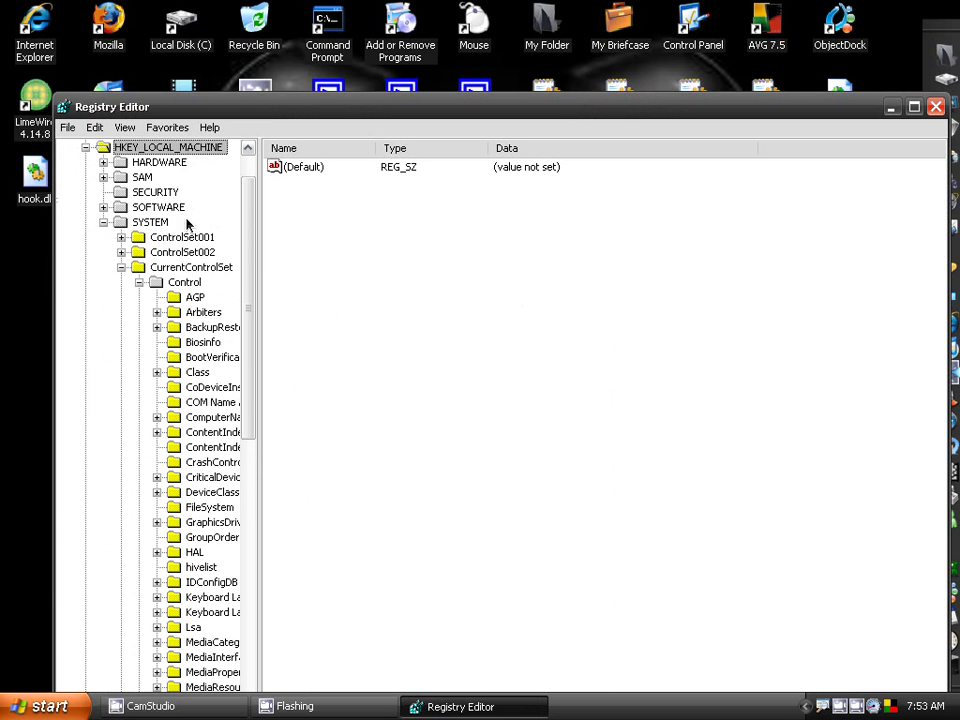
pyautogui.click(176, 284)
pyautogui.doubleClick(176, 285)
pyautogui.doubleClick(162, 313)
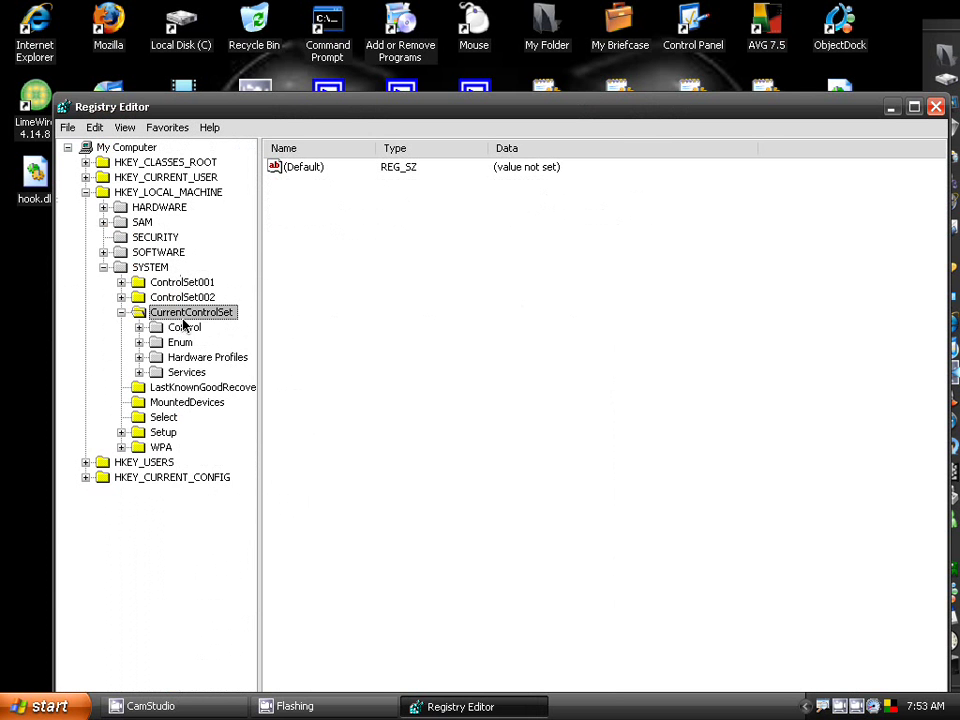
pyautogui.doubleClick(145, 268)
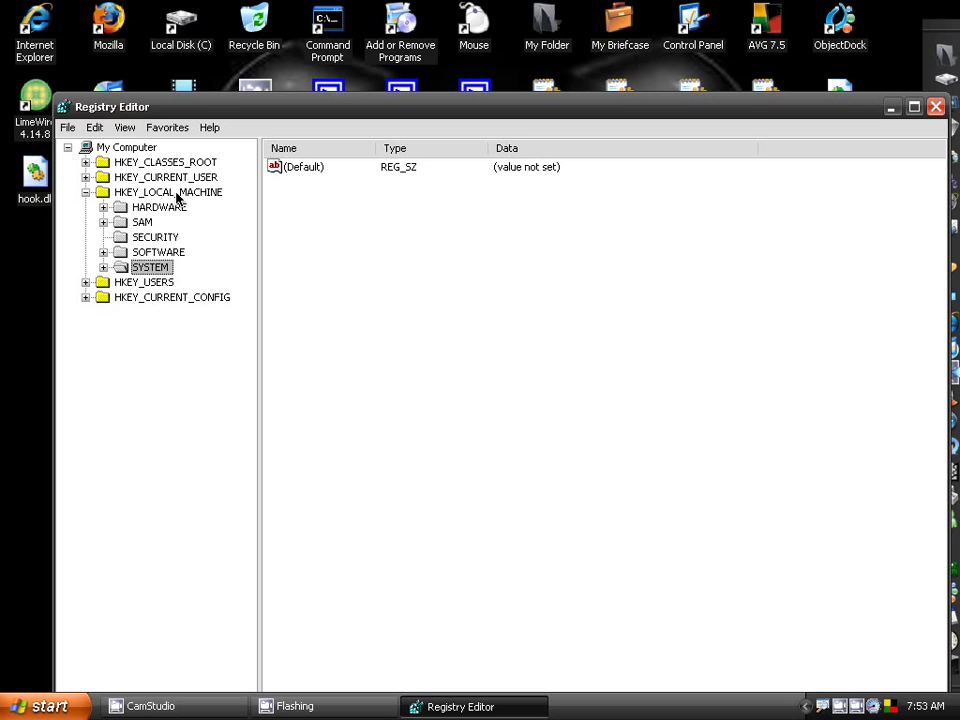
# Step: Expand SYSTEM and CurrentControlSet under HKEY_LOCAL_MACHINE, and open the Control key
pyautogui.doubleClick(160, 271)
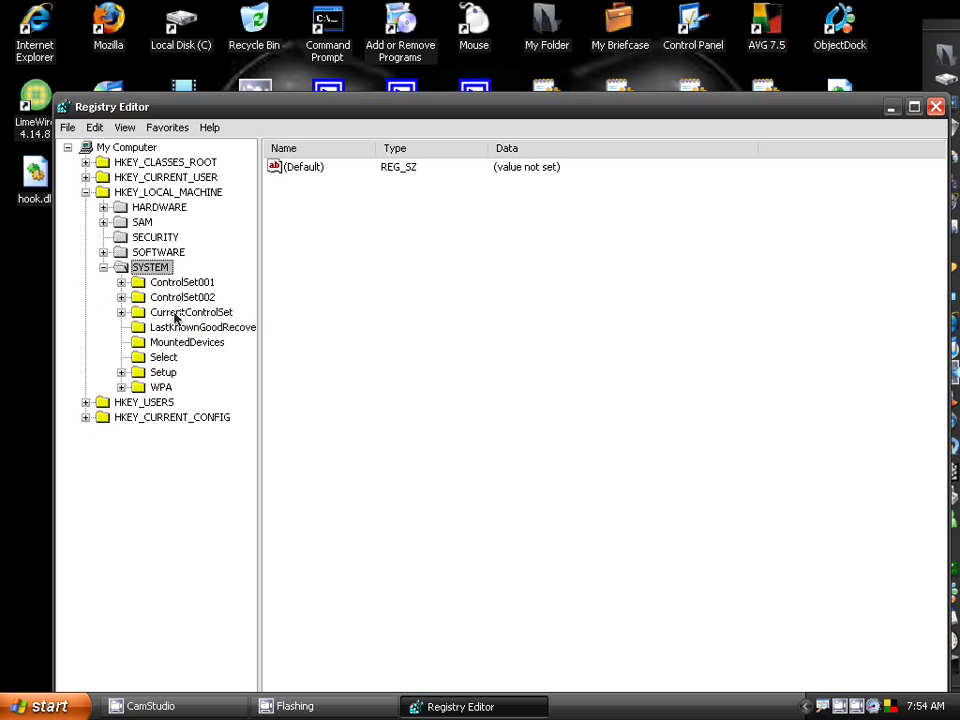
pyautogui.doubleClick(176, 314)
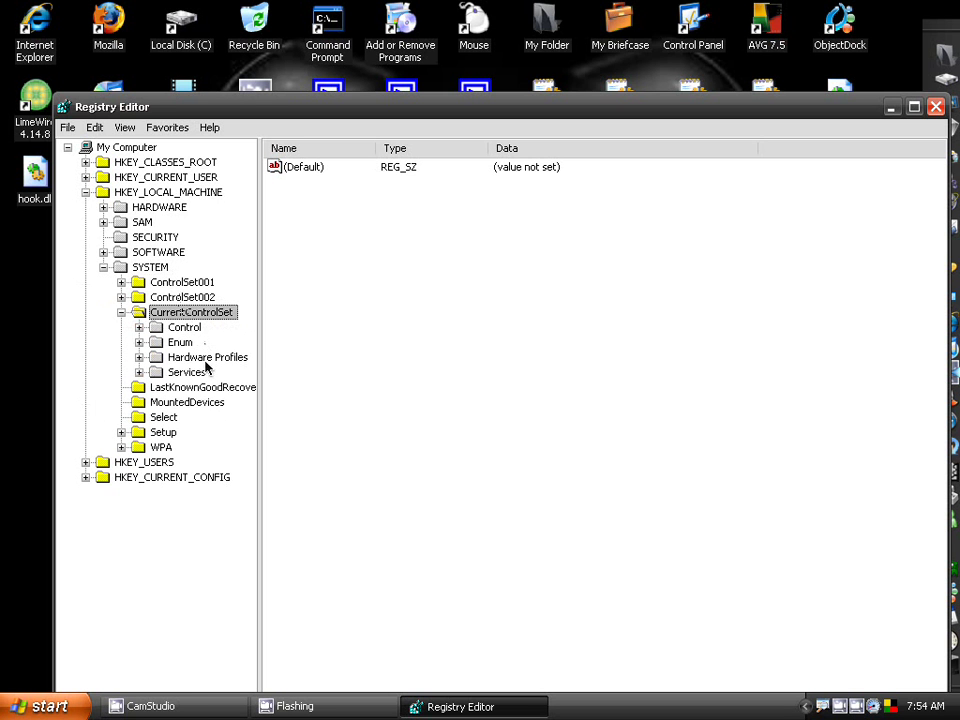
pyautogui.doubleClick(180, 328)
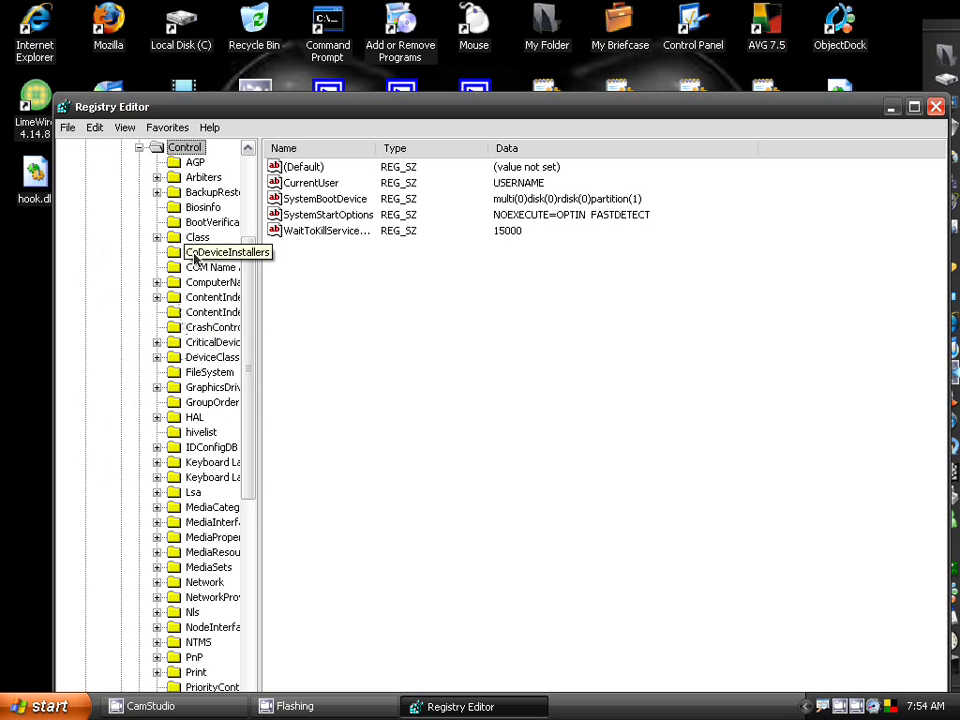
pyautogui.scroll(1, 196, 258)
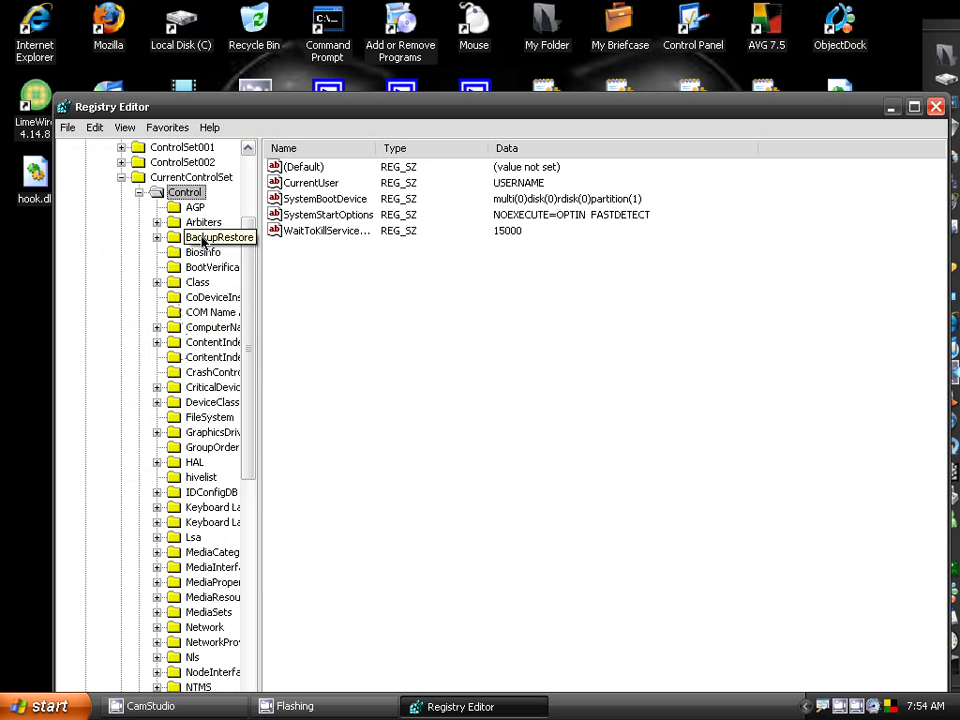
# Step: Select the WaitToKillService... value of the Control key and keep the Registry Editor window in view
pyautogui.click(306, 233)
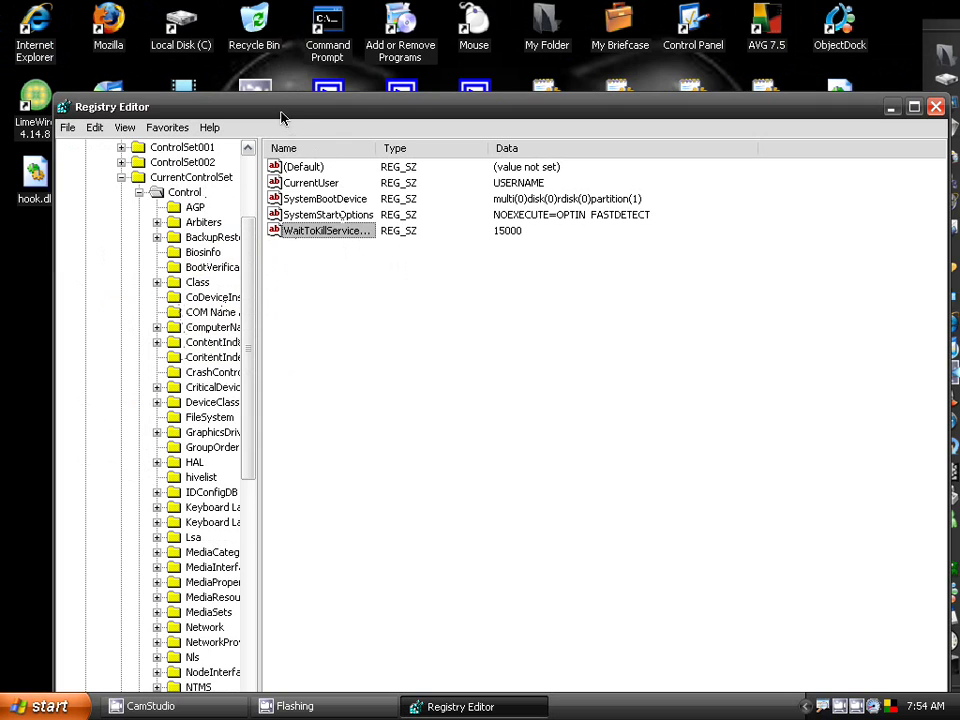
pyautogui.moveTo(281, 118); pyautogui.dragTo(255, 285)
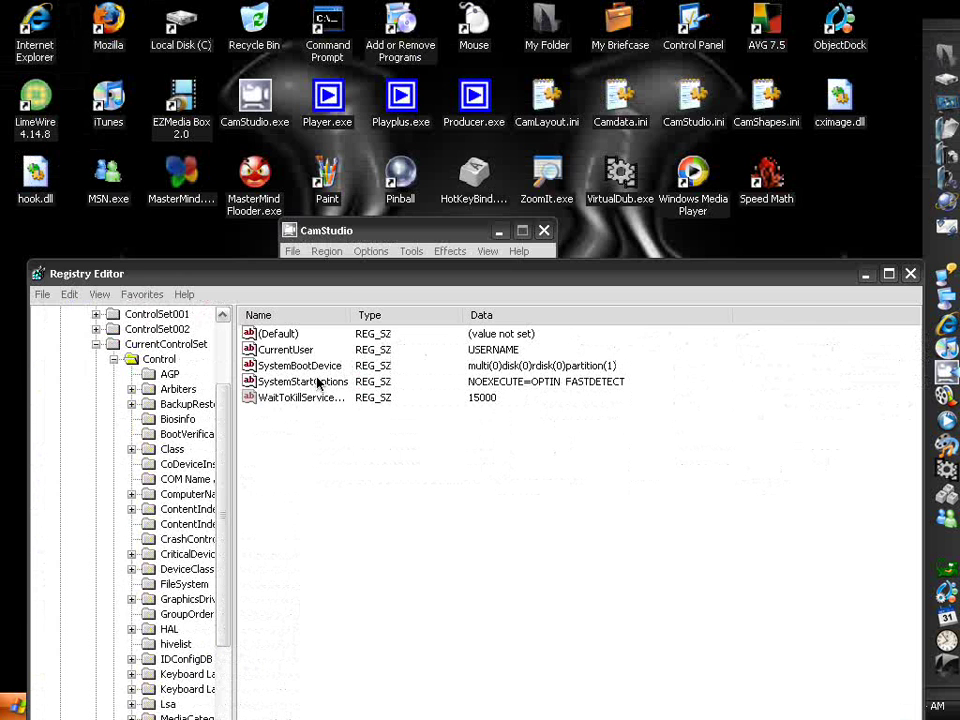
pyautogui.click(335, 397)
pyautogui.moveTo(343, 278); pyautogui.dragTo(353, 125)
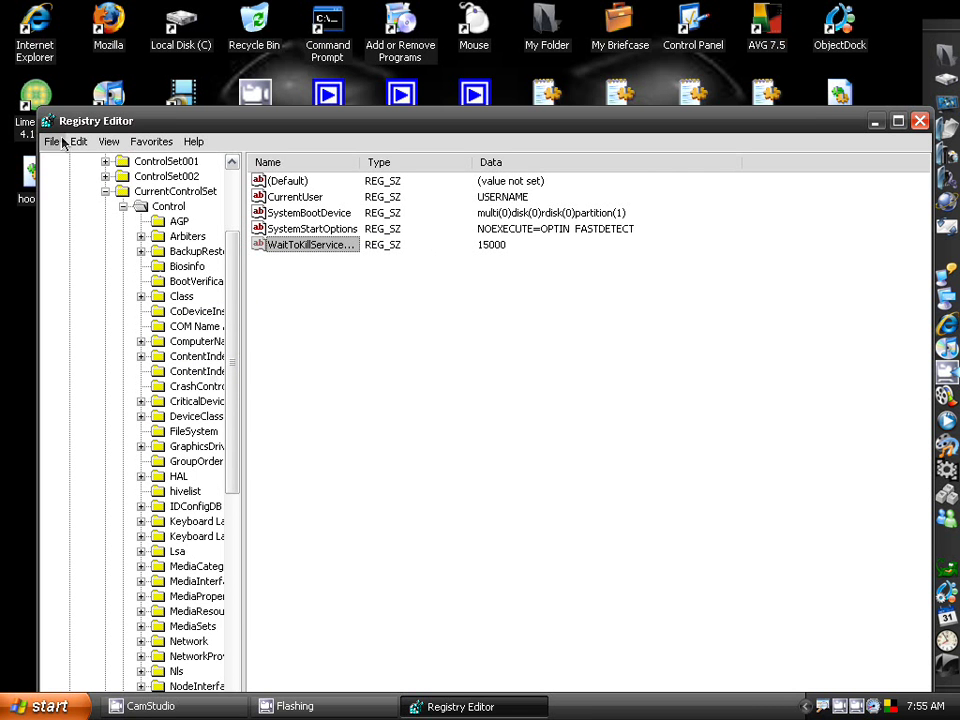
# Step: Open the ContentIndex key under Control, with the window and key tree shifted so full key names can be read
pyautogui.click(176, 207)
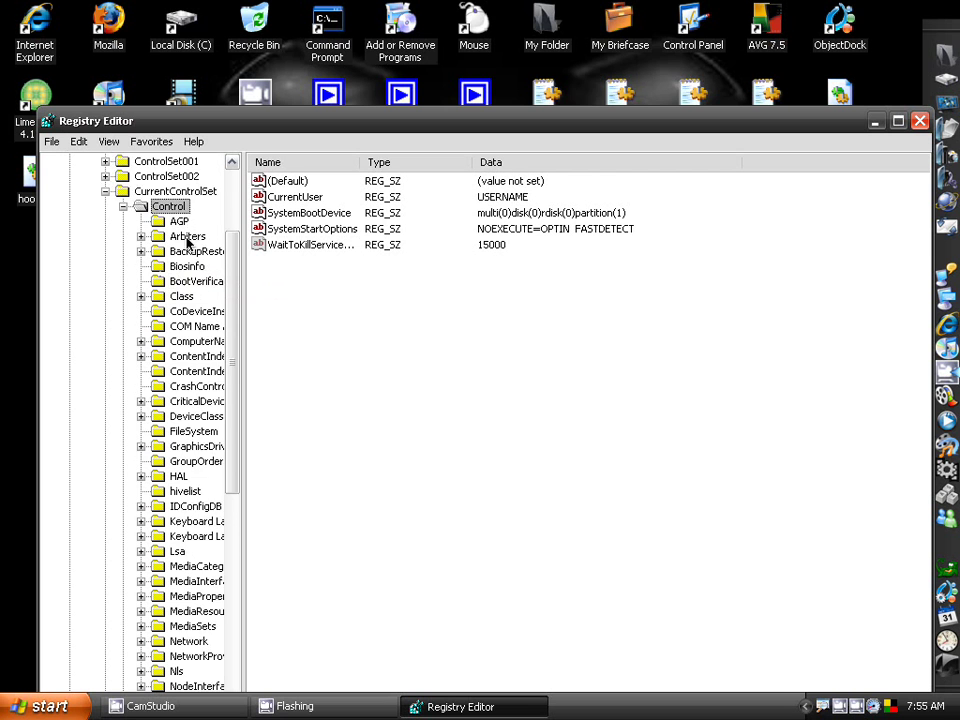
pyautogui.scroll(-1, 188, 250)
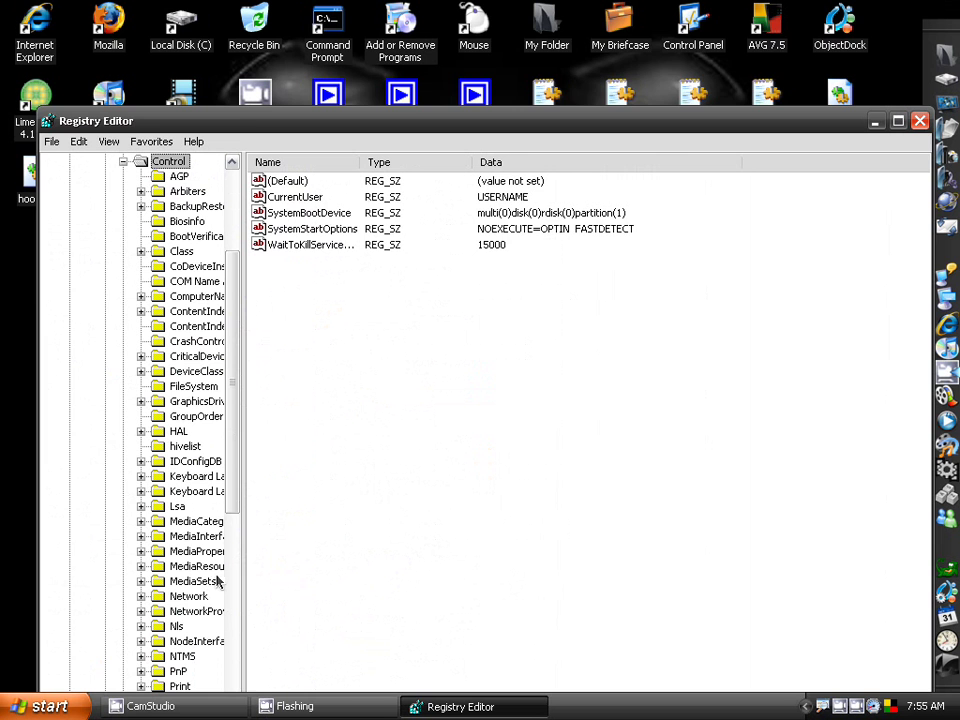
pyautogui.moveTo(230, 124); pyautogui.dragTo(228, 38)
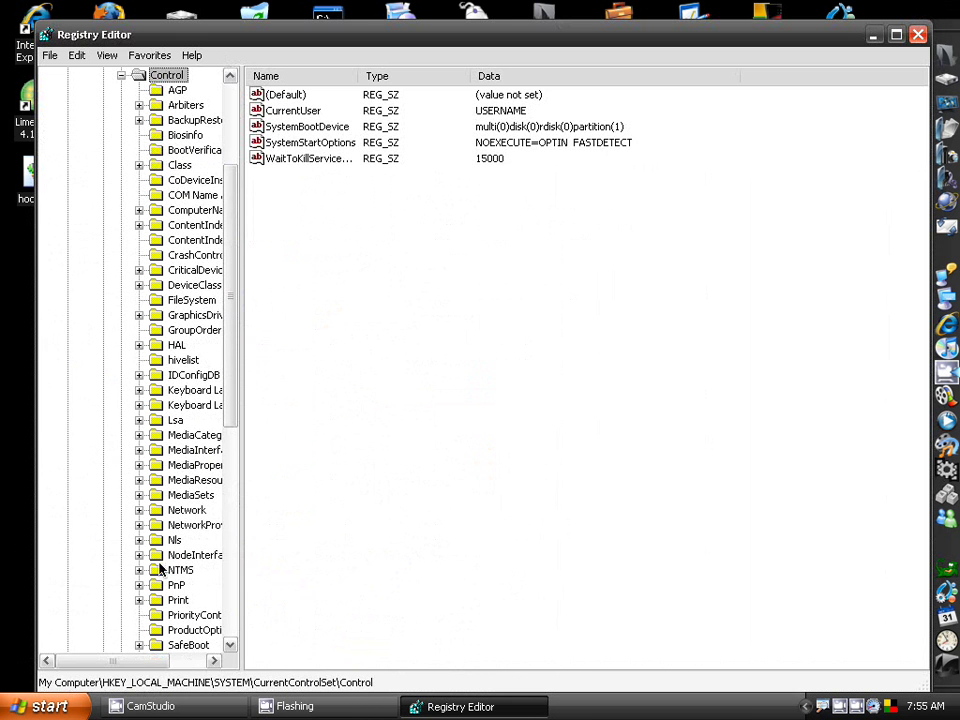
pyautogui.moveTo(107, 661); pyautogui.dragTo(141, 661)
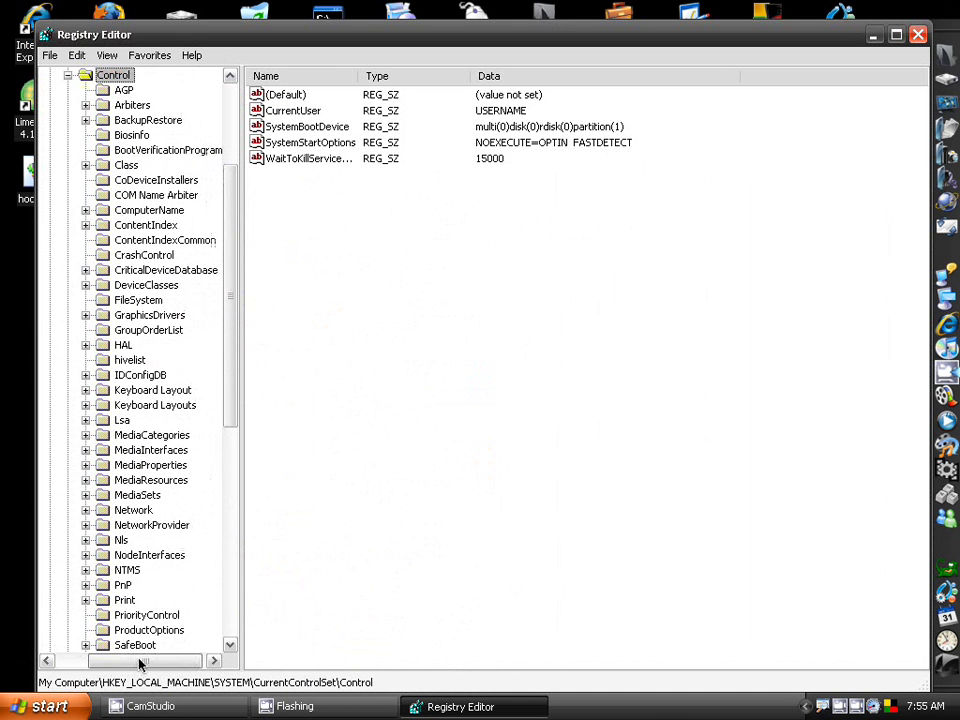
pyautogui.click(146, 226)
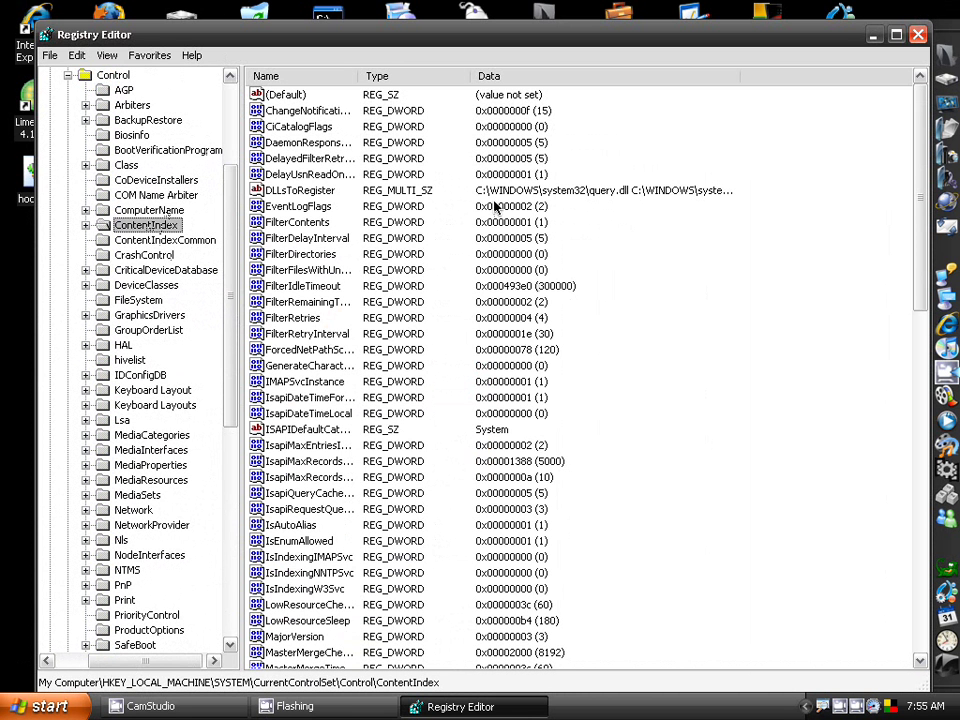
# Step: Open ContentIndex's StartupDelay value for editing, switch its base to Decimal, and accept the dialog
pyautogui.press('Tab')
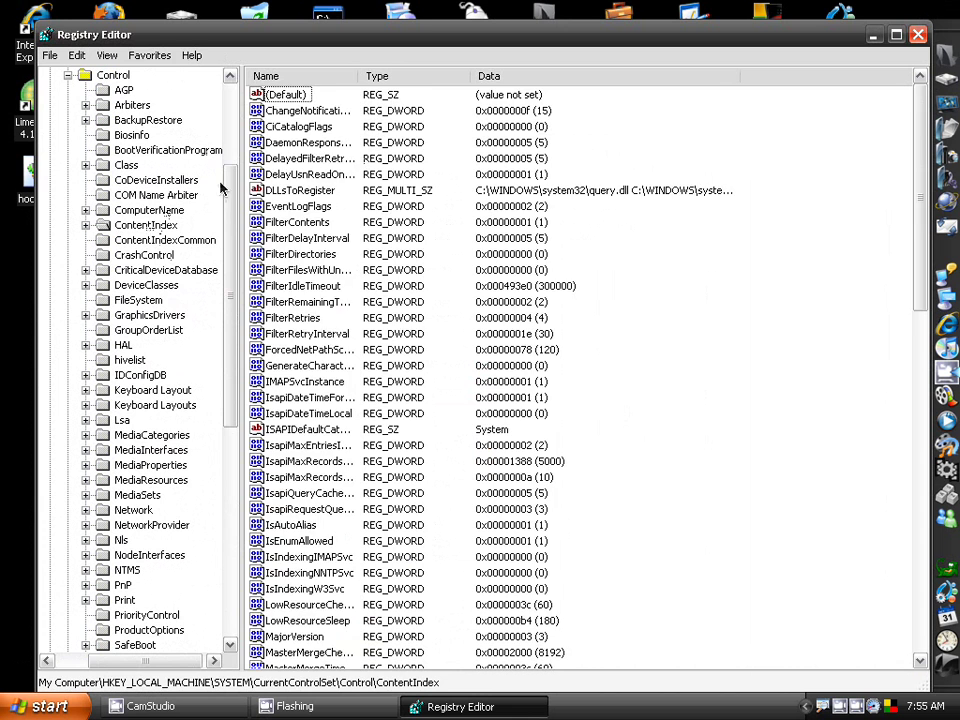
pyautogui.scroll(-1, 326, 203)
pyautogui.scroll(-16, 326, 203)
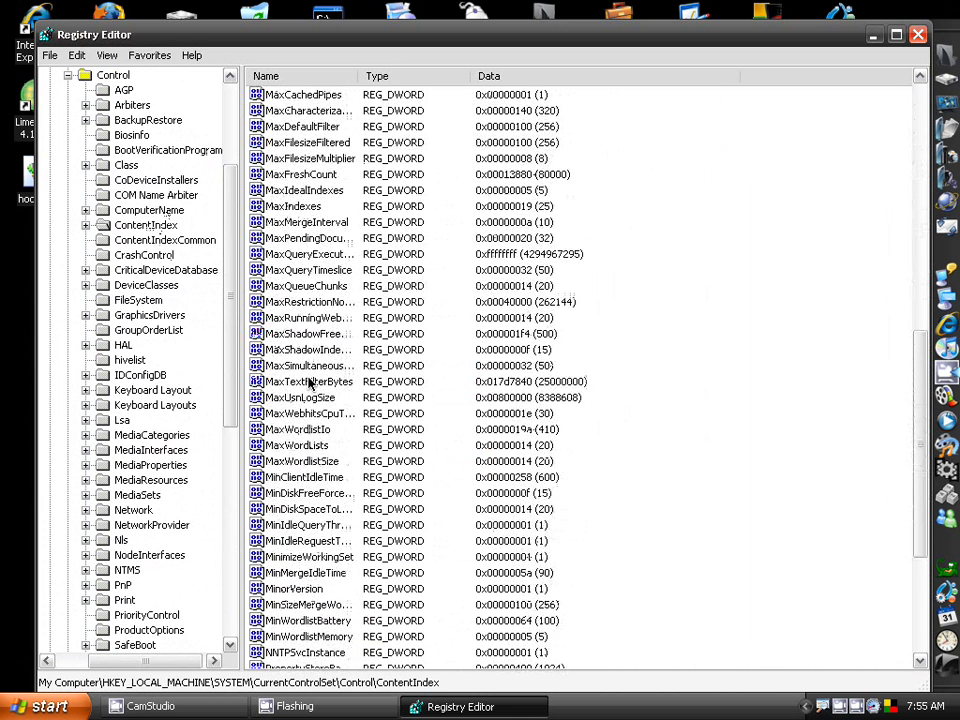
pyautogui.scroll(-1, 310, 392)
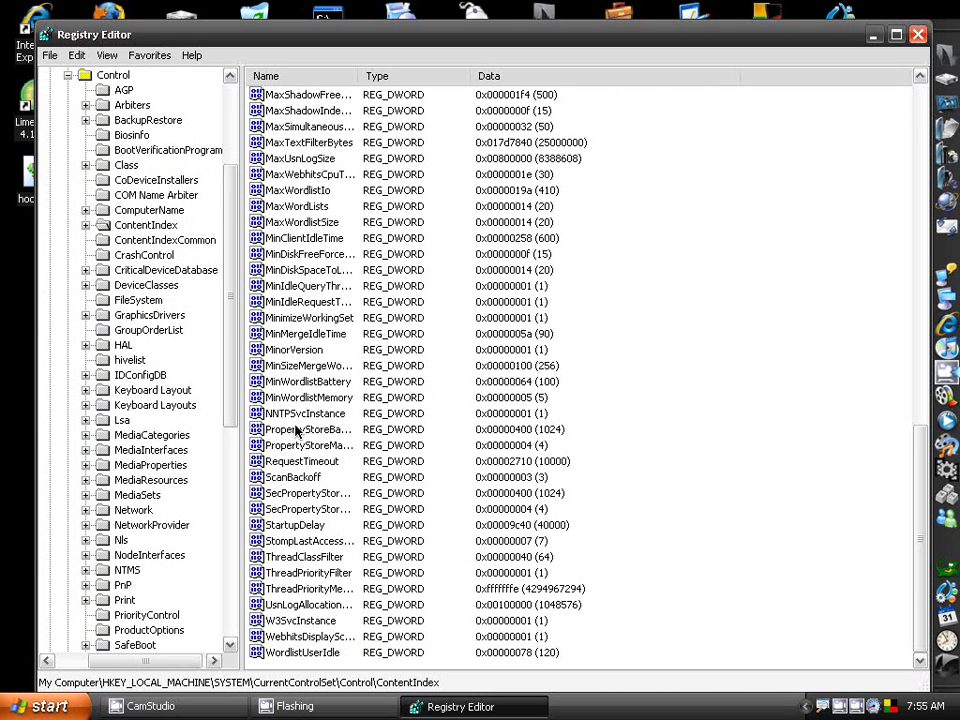
pyautogui.click(283, 527)
pyautogui.doubleClick(283, 527)
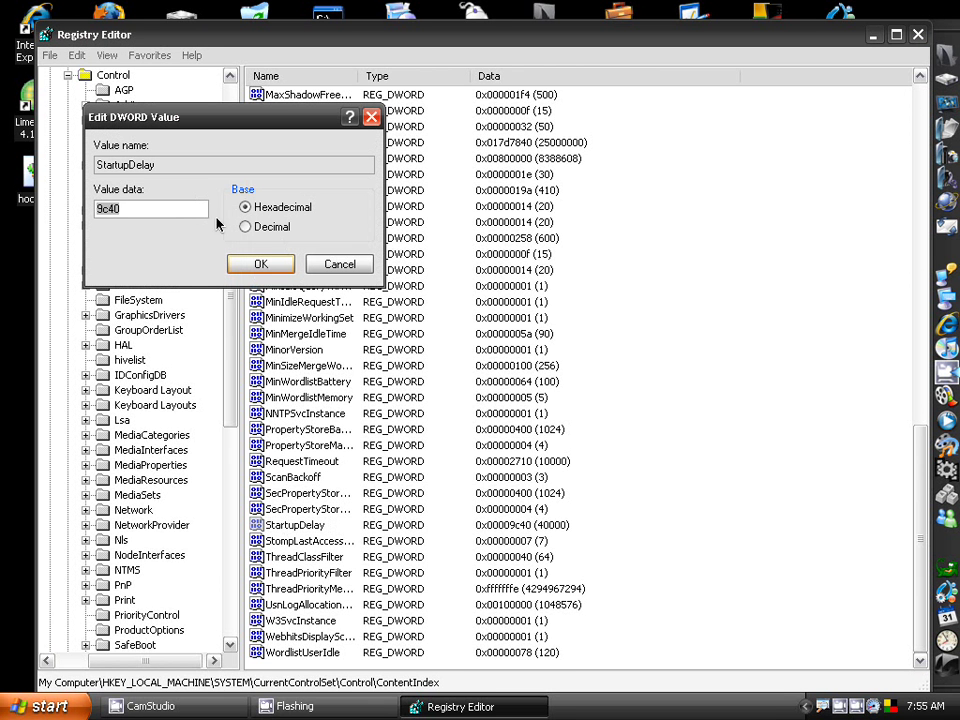
pyautogui.click(270, 228)
pyautogui.click(277, 267)
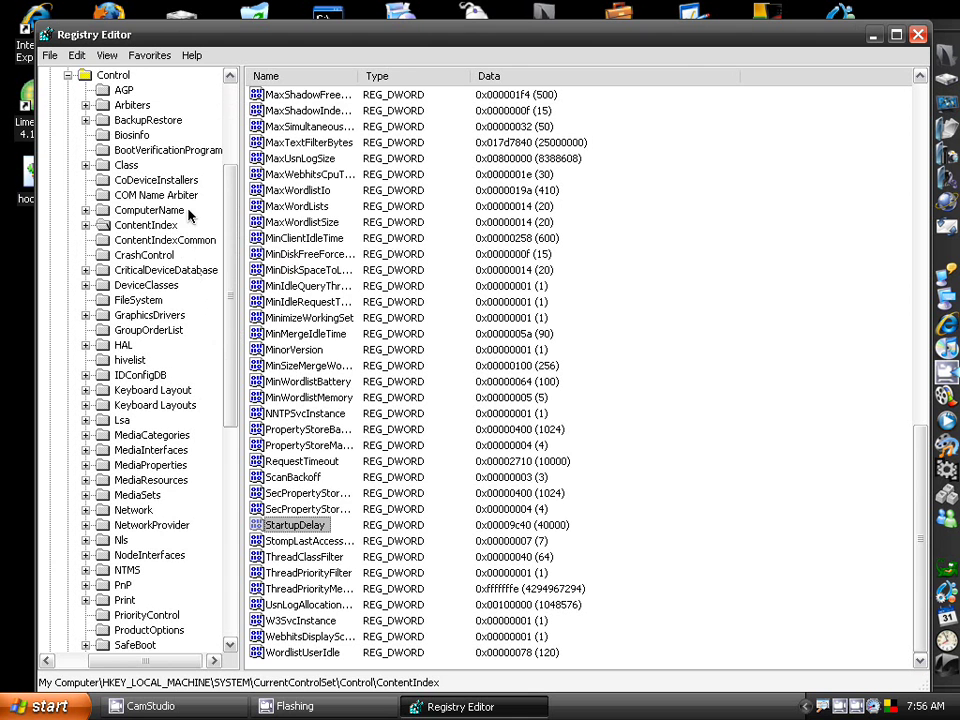
# Step: Reselect the ContentIndex key in the tree and locate its StartupDelay value again
pyautogui.scroll(6, 185, 218)
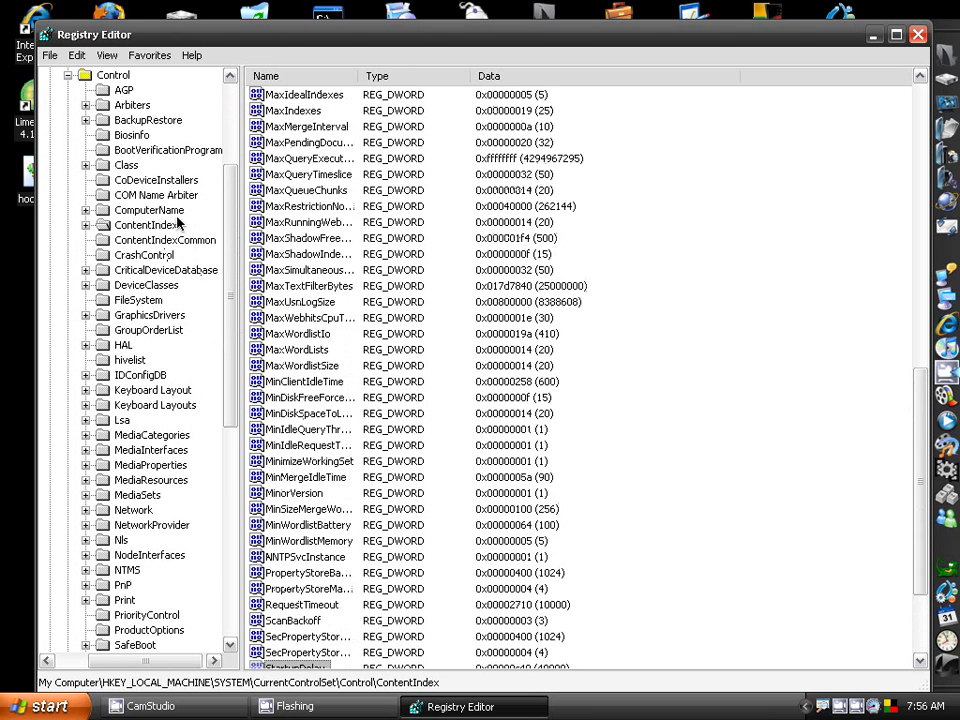
pyautogui.scroll(3, 233, 186)
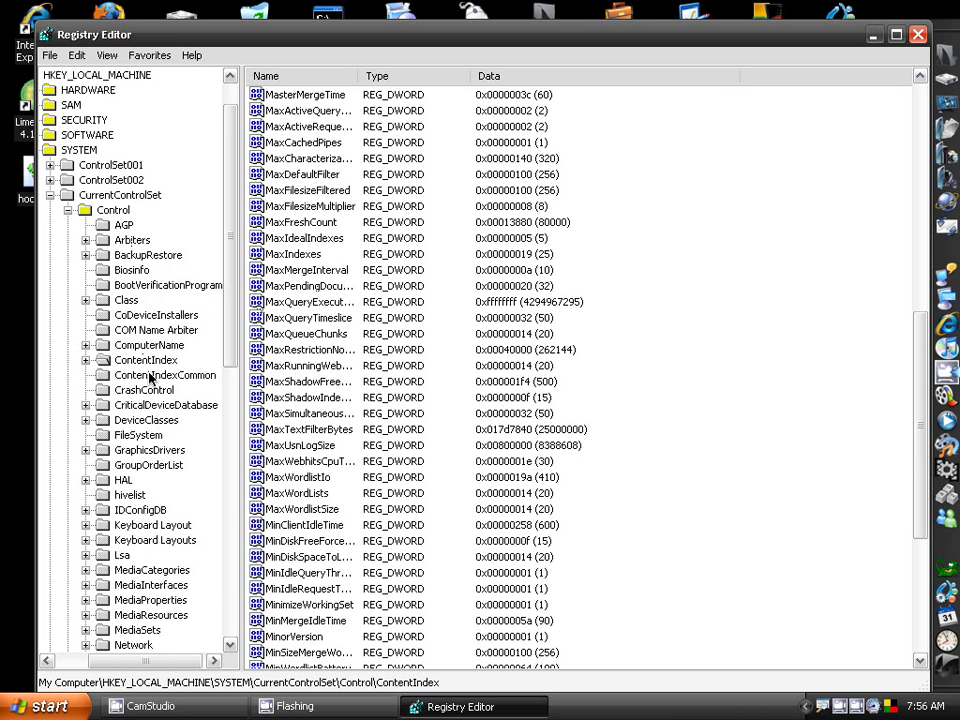
pyautogui.click(160, 360)
pyautogui.scroll(-2, 396, 339)
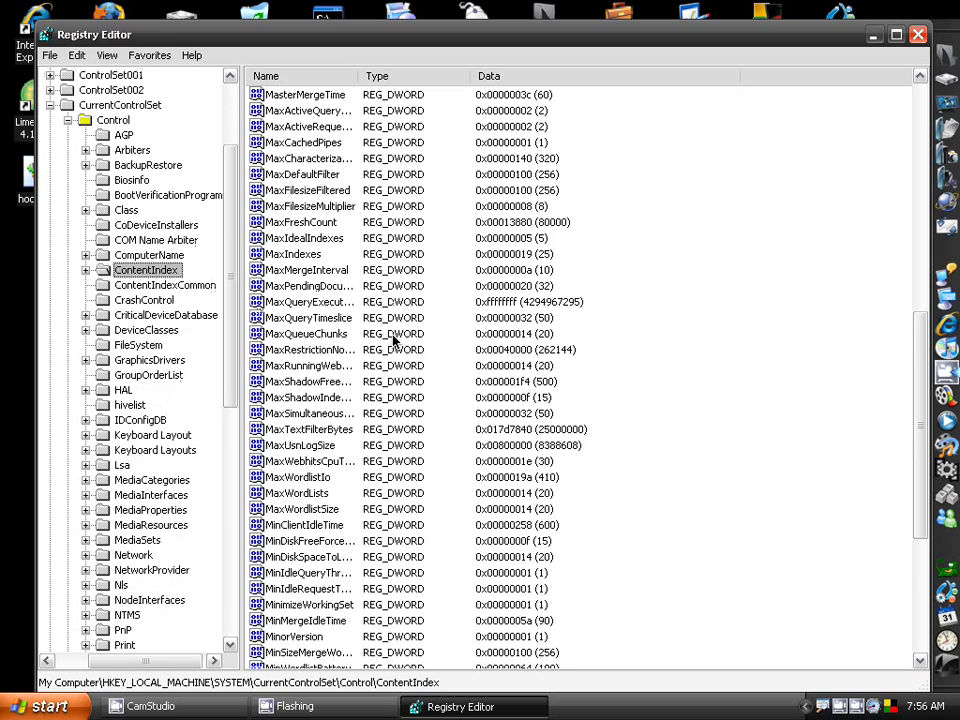
pyautogui.click(308, 607)
pyautogui.scroll(-6, 321, 580)
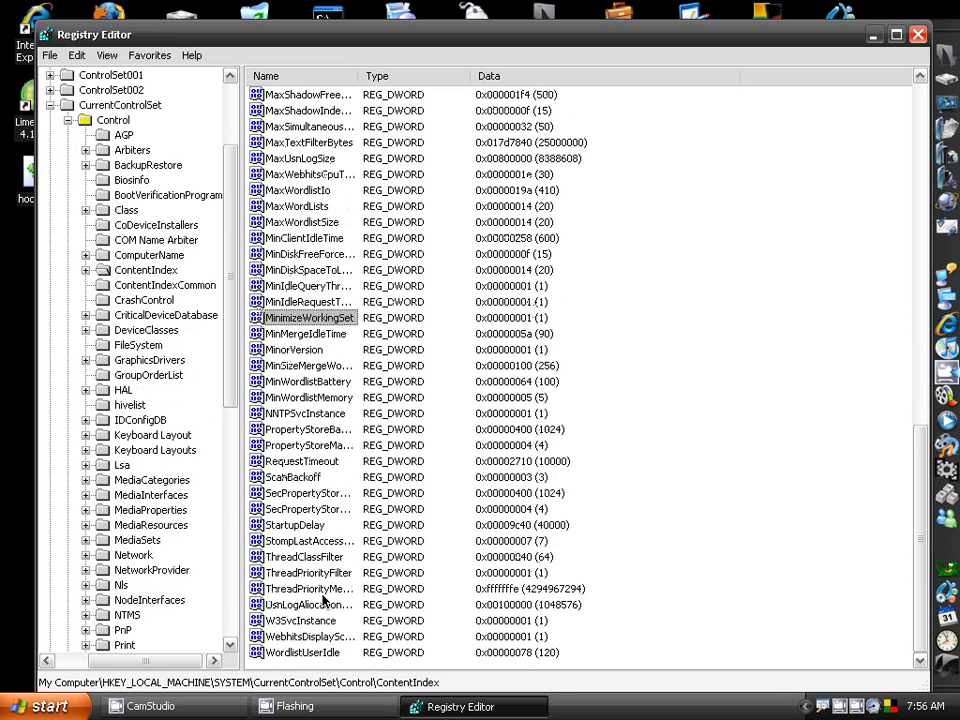
pyautogui.click(295, 525)
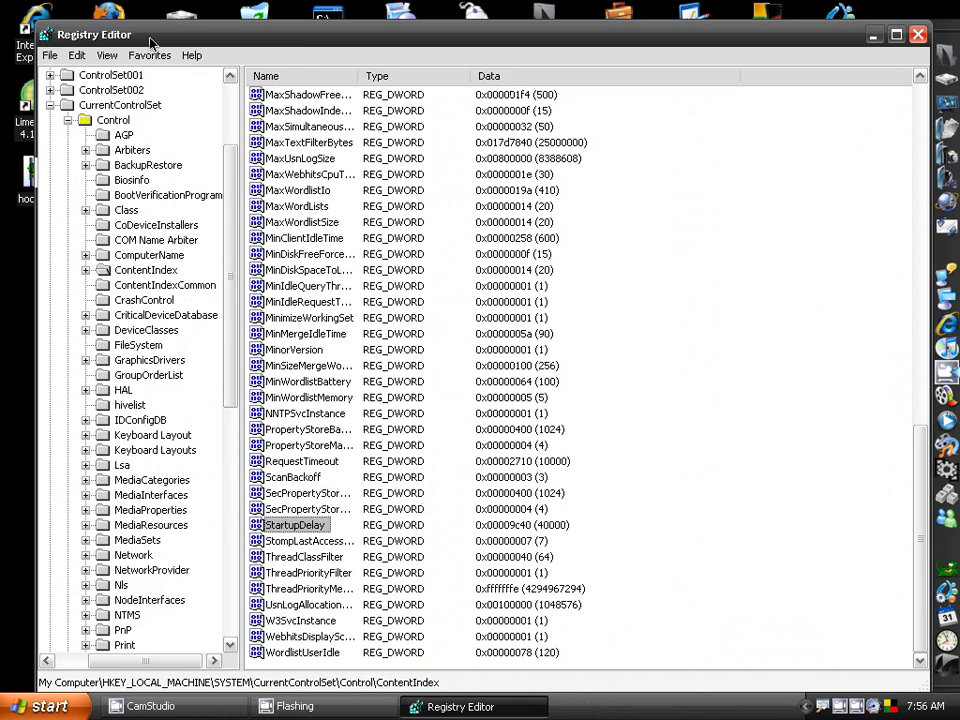
# Step: Reposition the Registry Editor window on the desktop and close it
pyautogui.moveTo(133, 45); pyautogui.dragTo(460, 343)
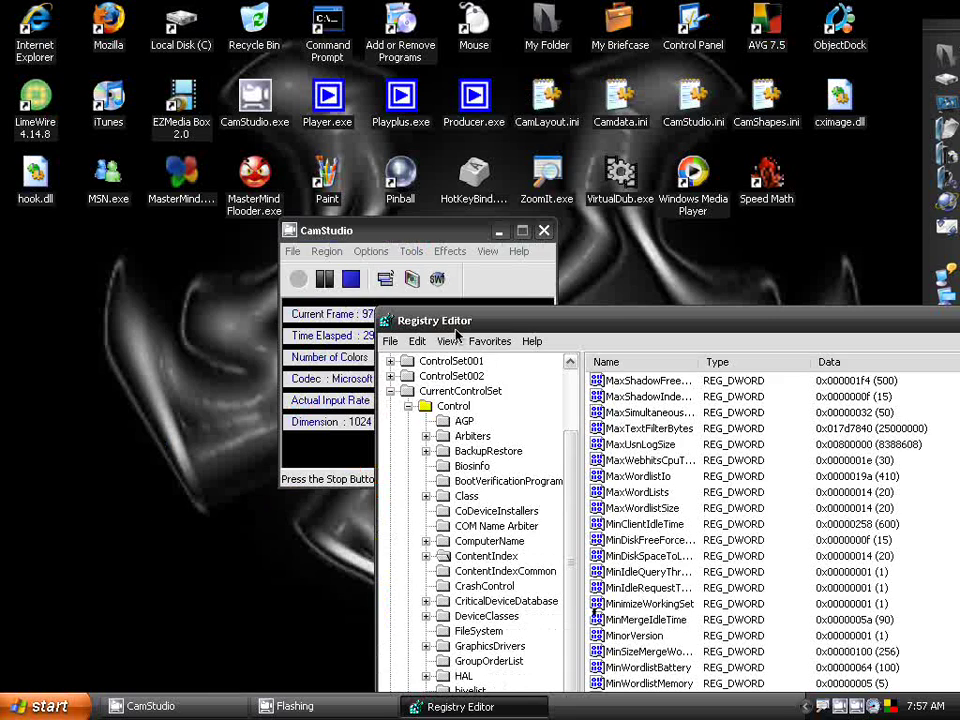
pyautogui.moveTo(452, 325); pyautogui.dragTo(209, 172)
pyautogui.moveTo(674, 175); pyautogui.dragTo(568, 144)
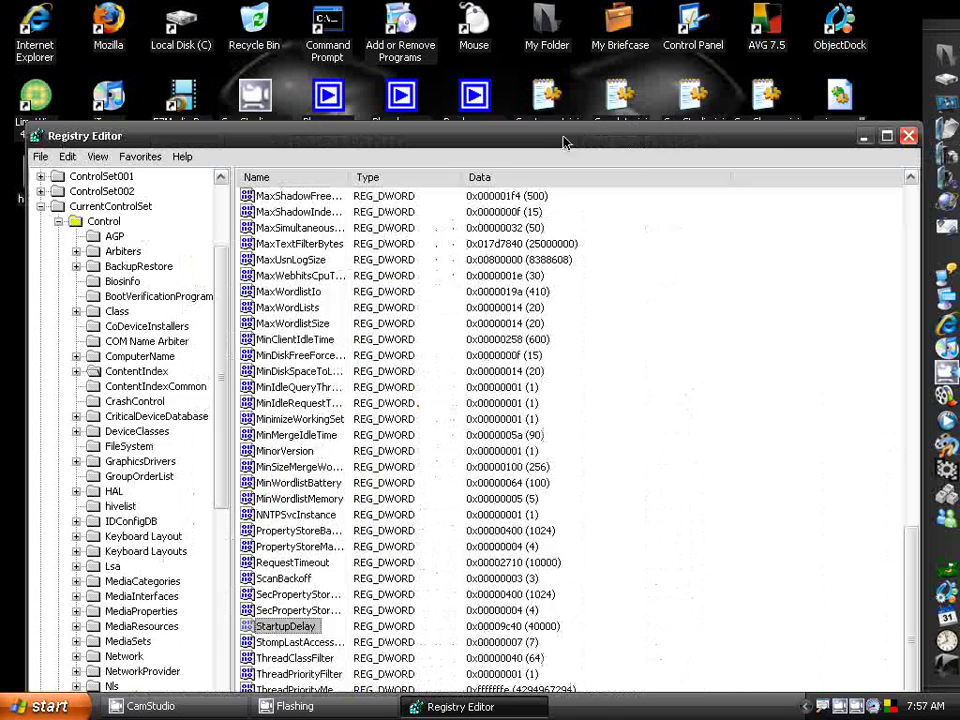
pyautogui.moveTo(789, 144); pyautogui.dragTo(790, 88)
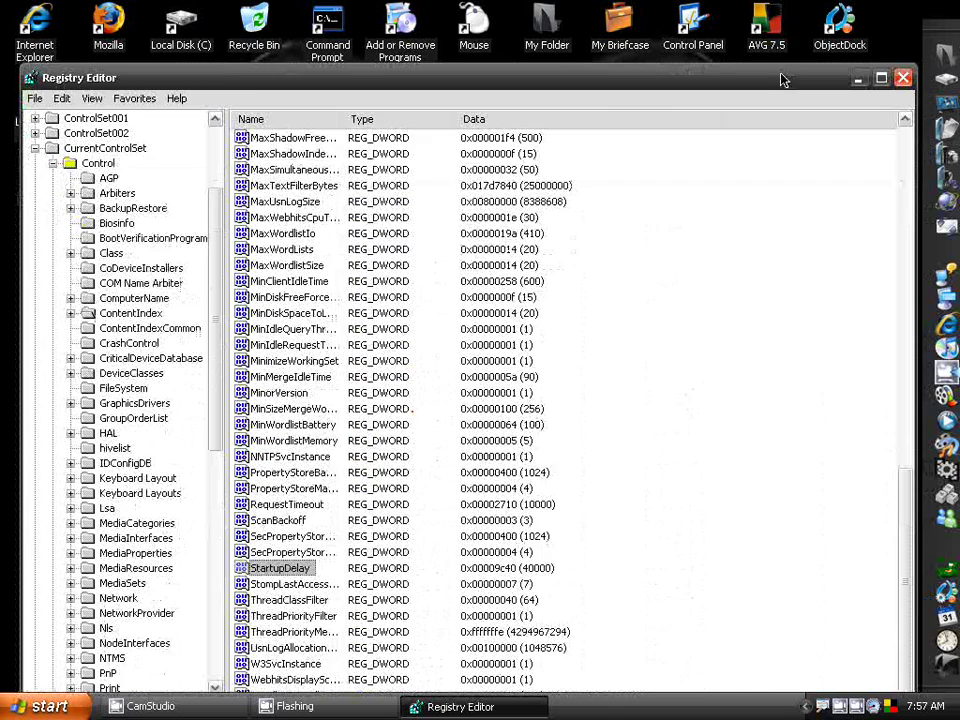
pyautogui.click(901, 77)
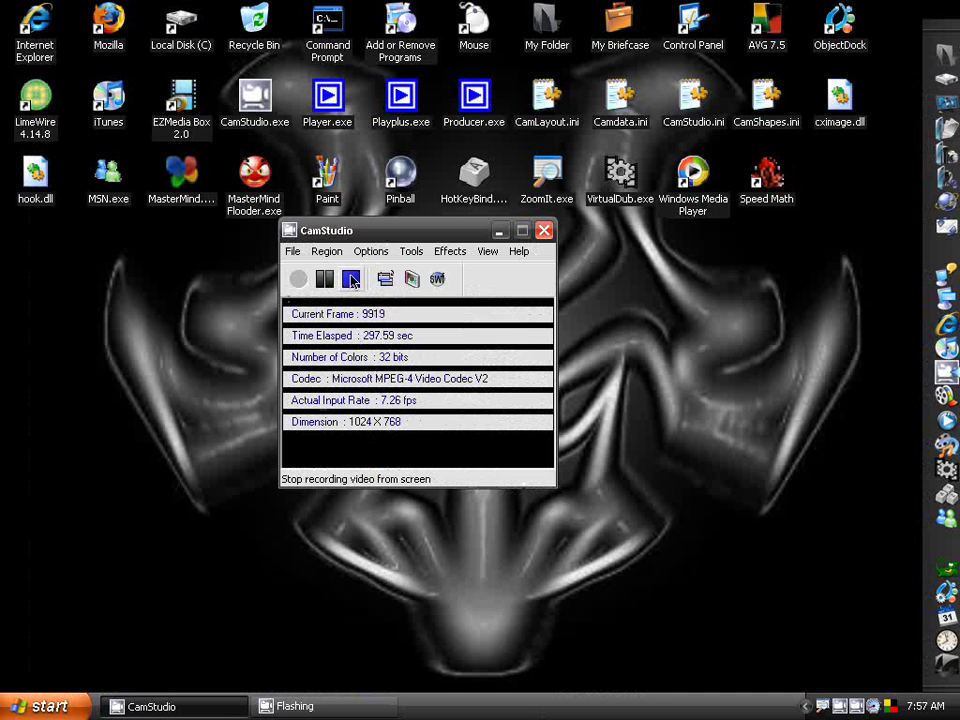